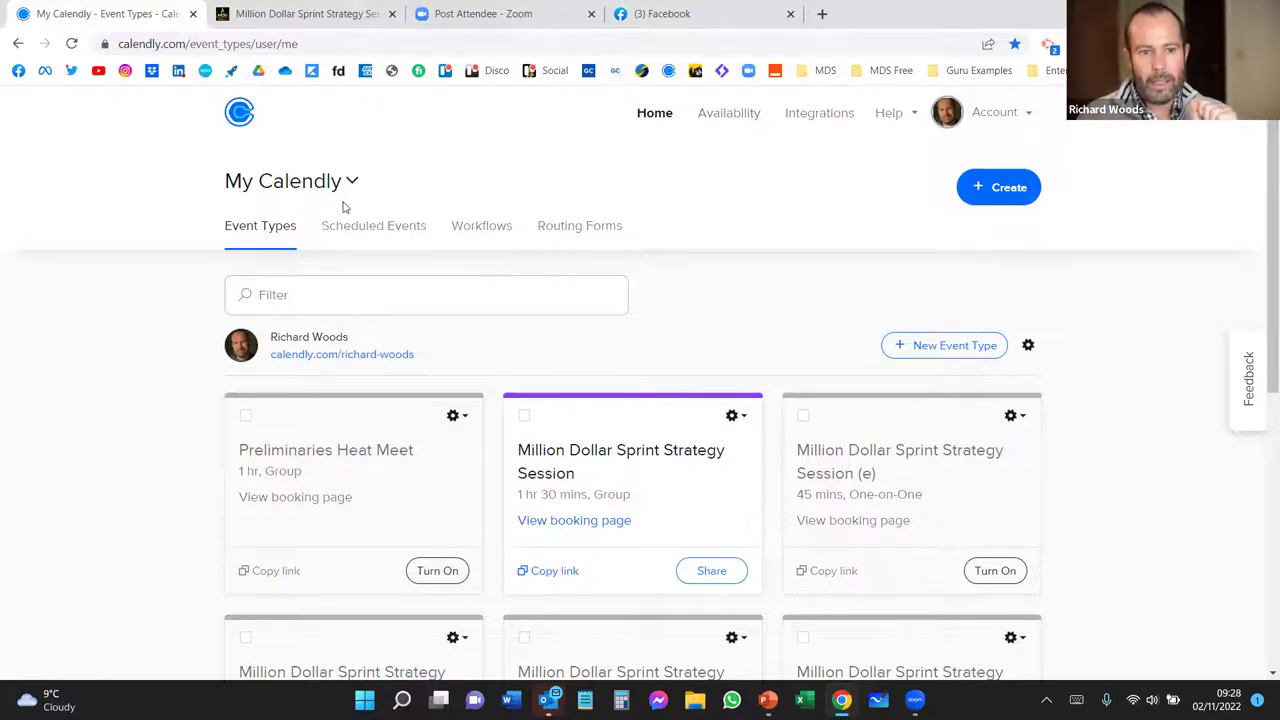
Step: Open the "Email & text reminders to invitee (24hrs)" workflow and check which event types it applies to
left_click(486, 235)
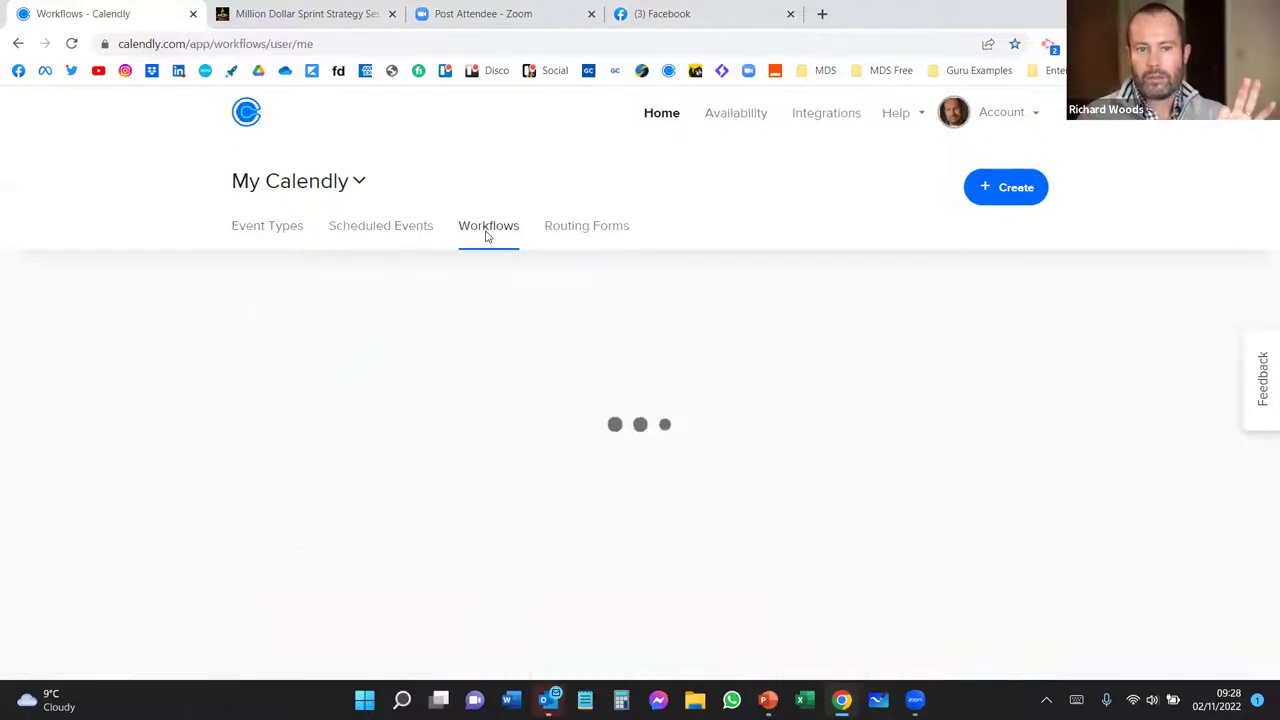
scroll(703, 292, "down", 2)
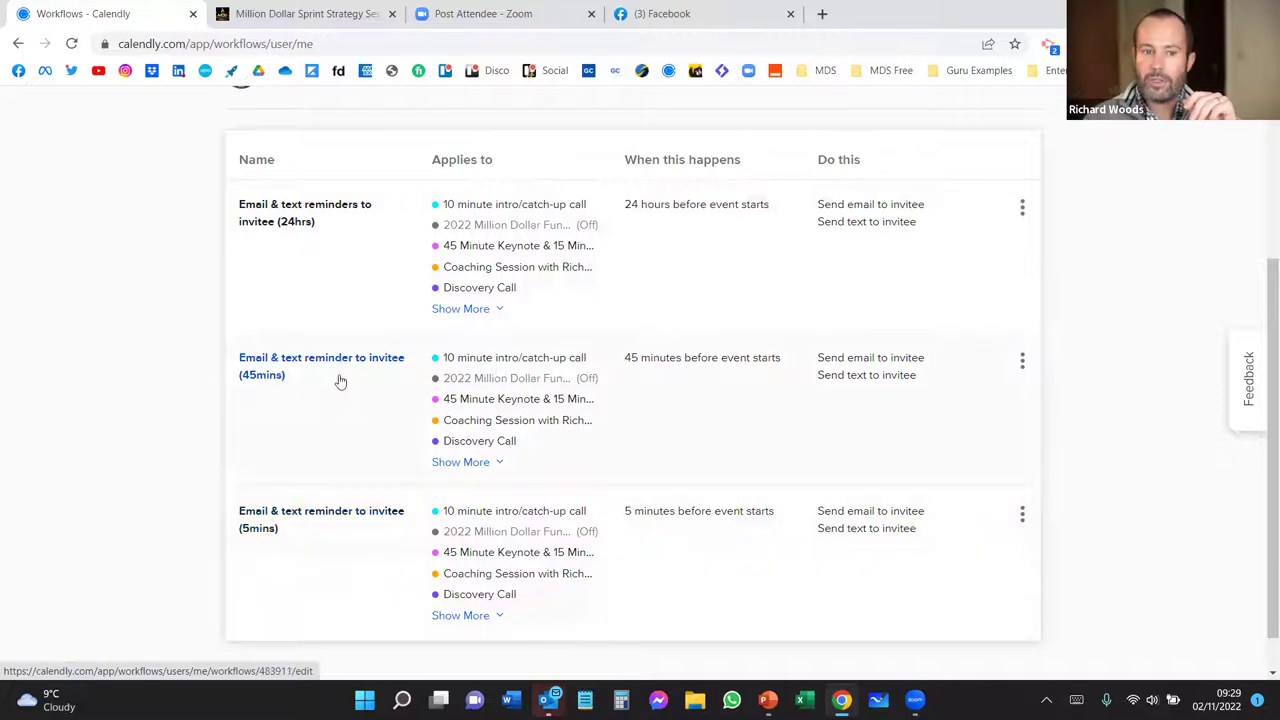
left_click(316, 206)
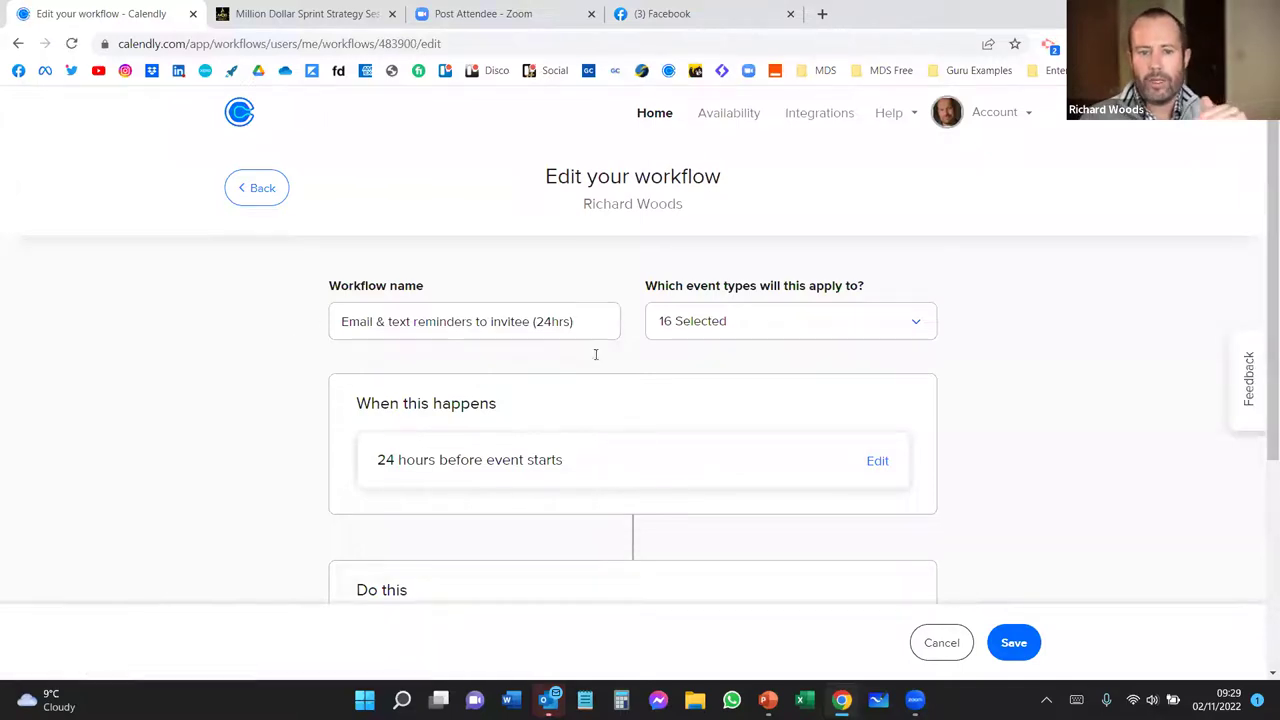
left_click(798, 330)
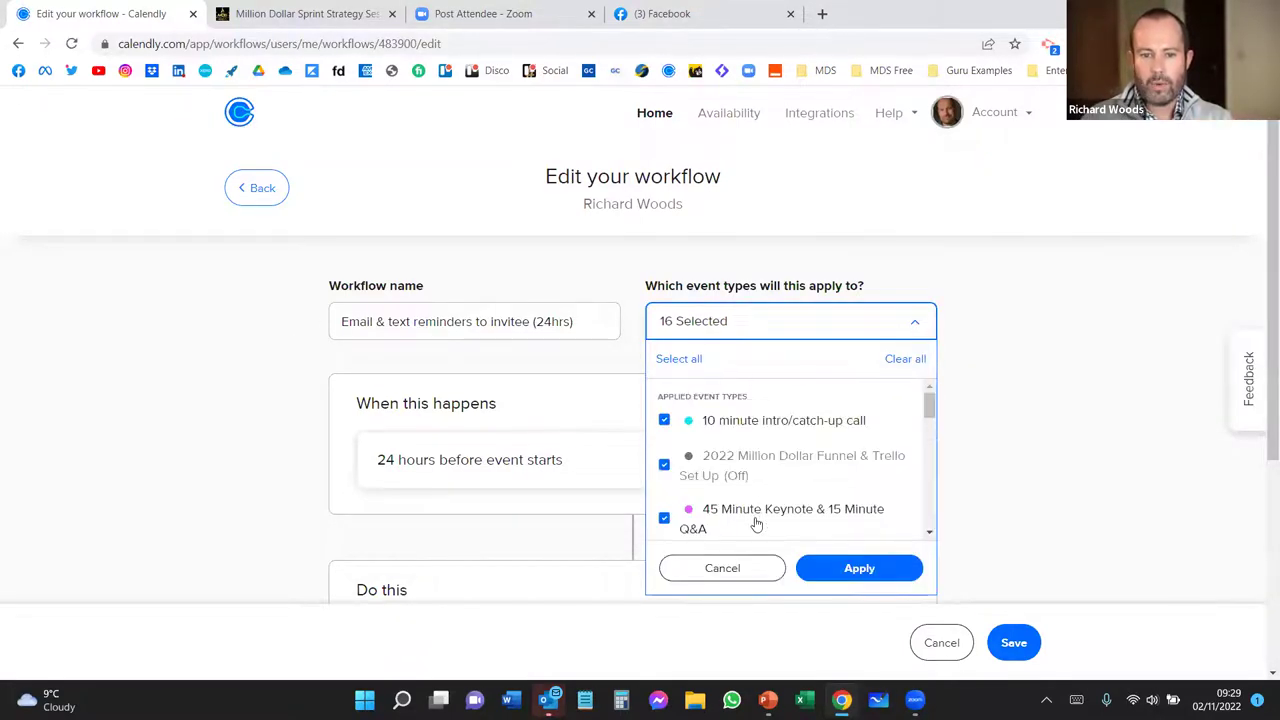
left_click(1031, 317)
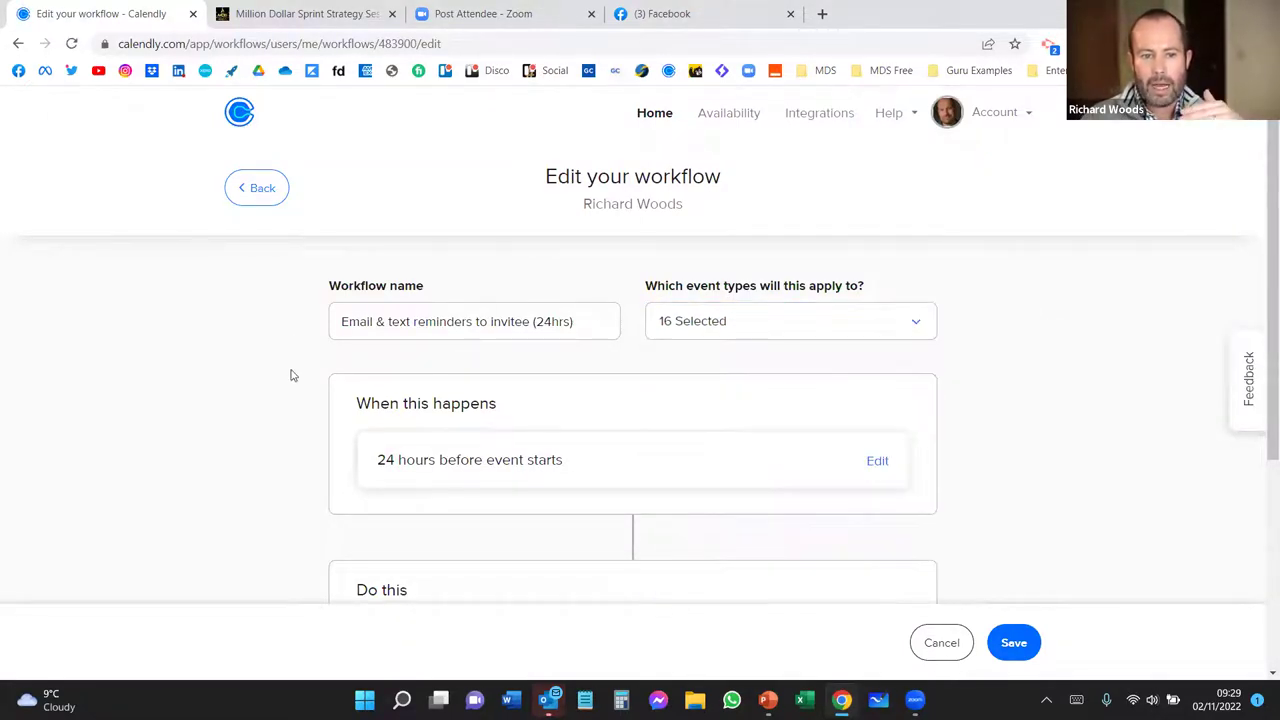
Step: Open the workflow's email to invitee for editing and view the variables available for its subject line
scroll(289, 371, "down", 2)
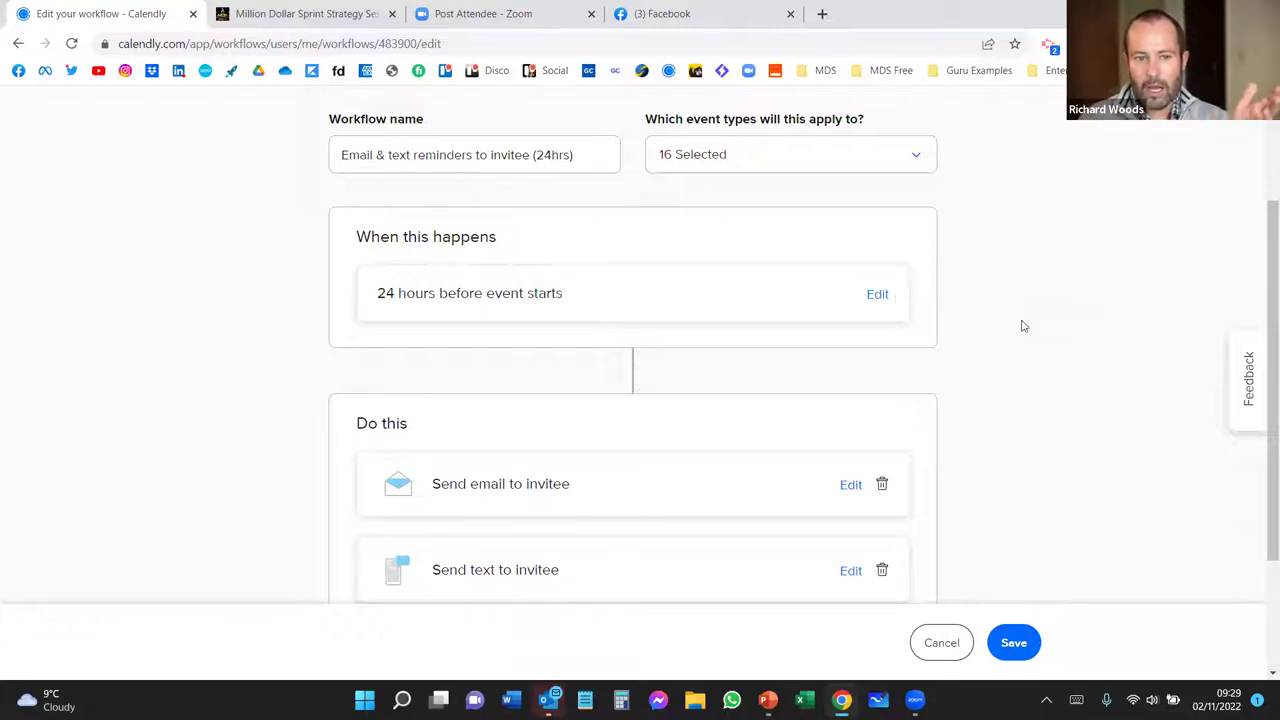
scroll(1023, 323, "down", 2)
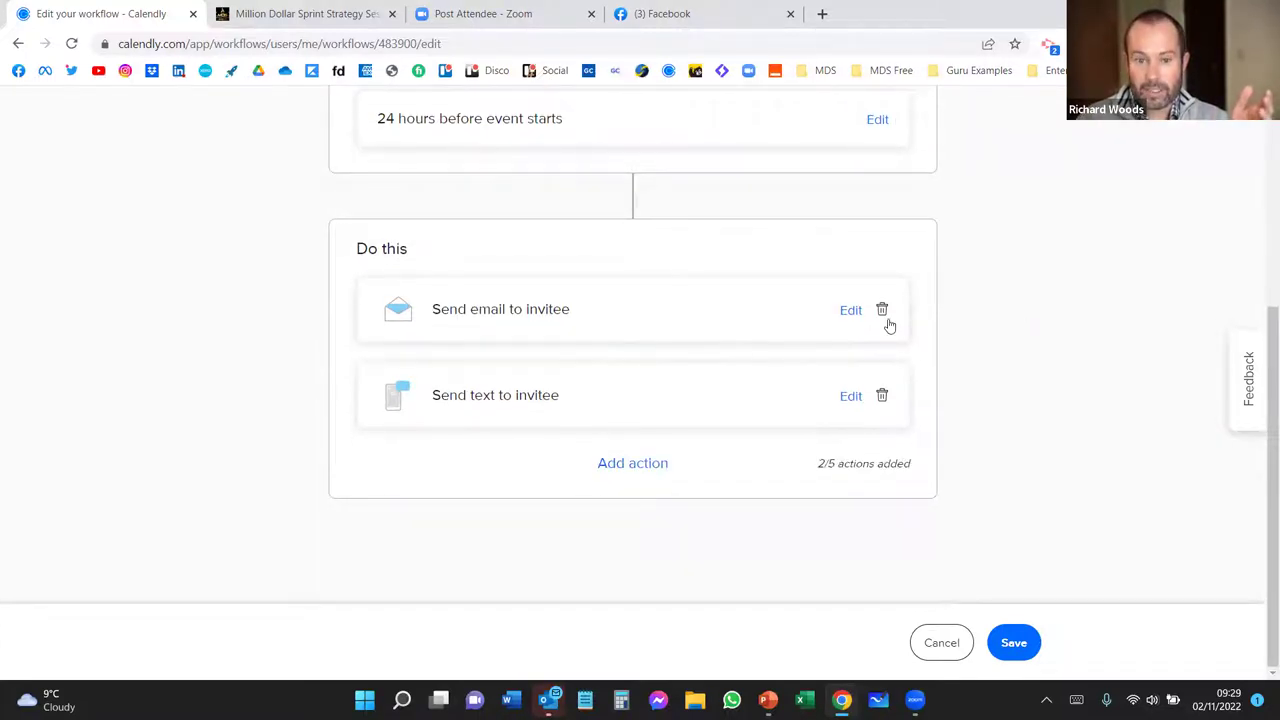
left_click(845, 316)
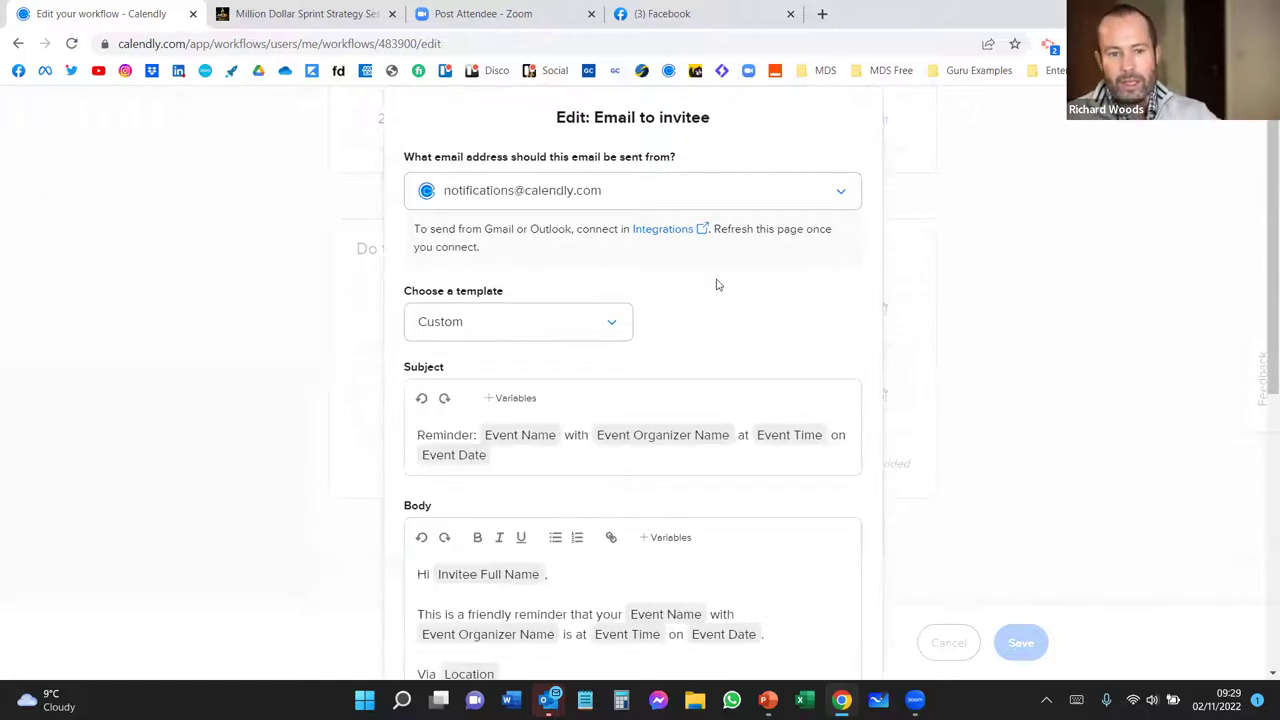
scroll(698, 274, "down", 1)
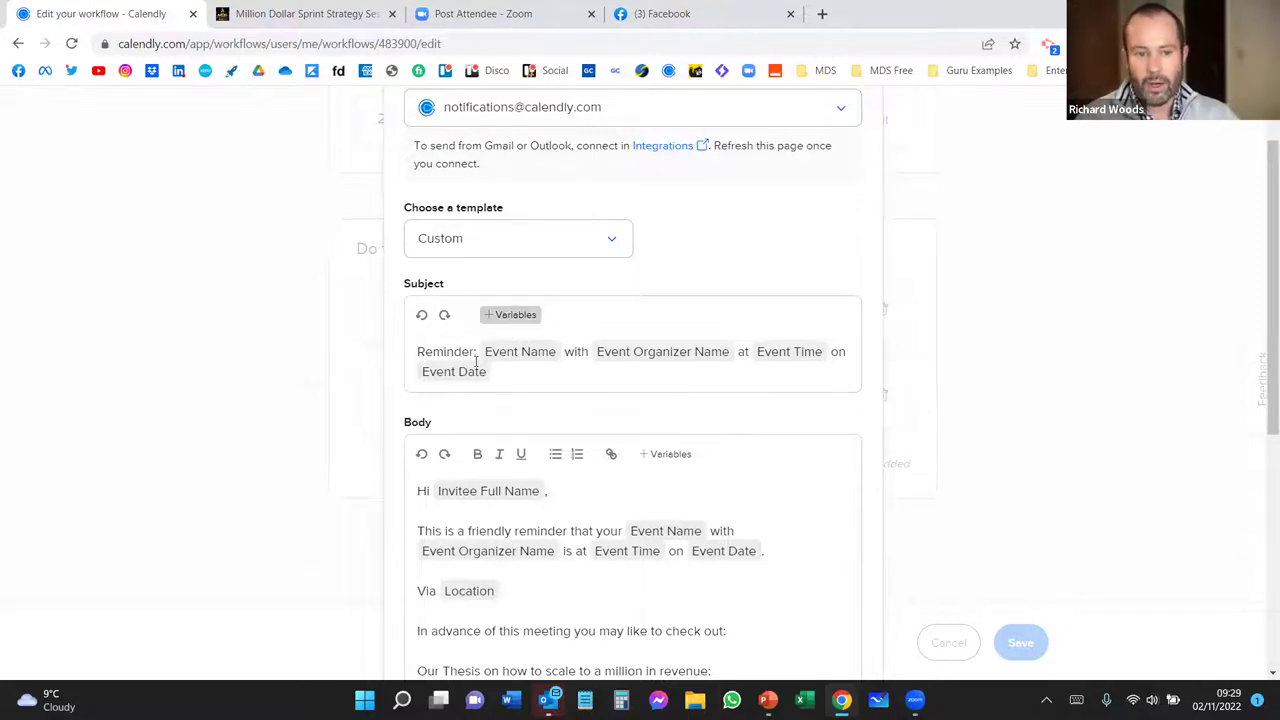
left_click(518, 318)
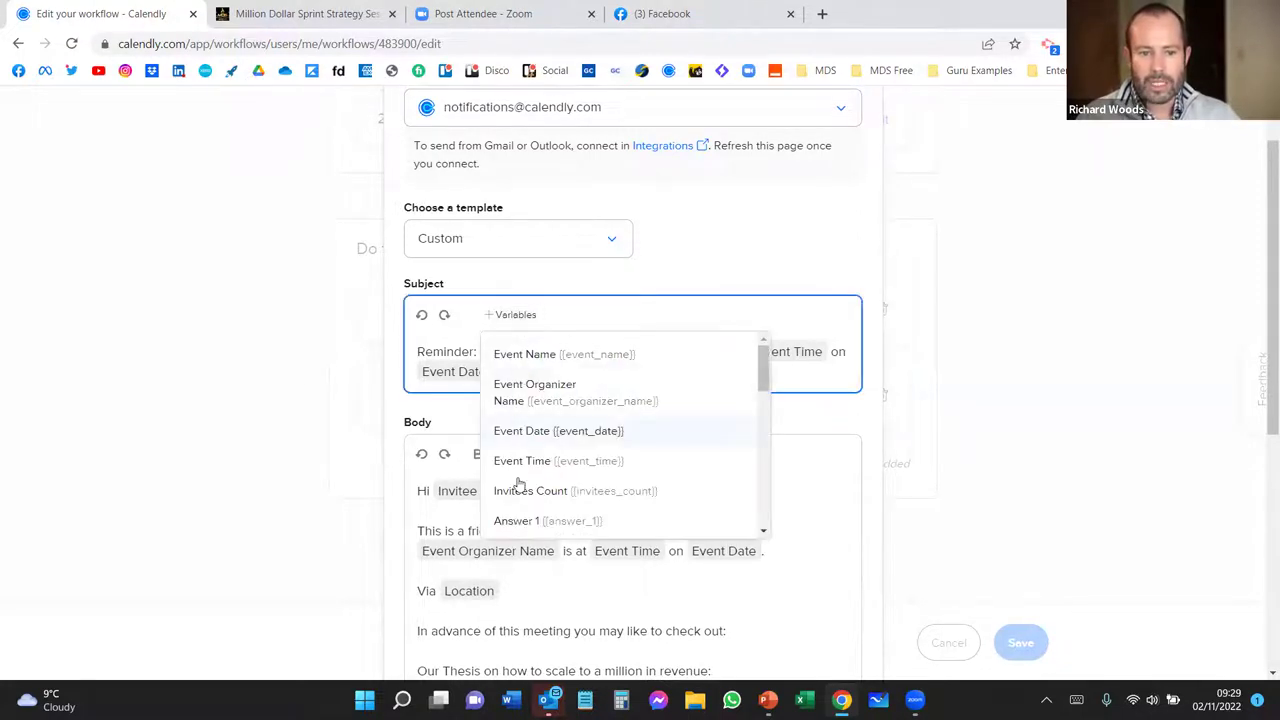
left_click(830, 290)
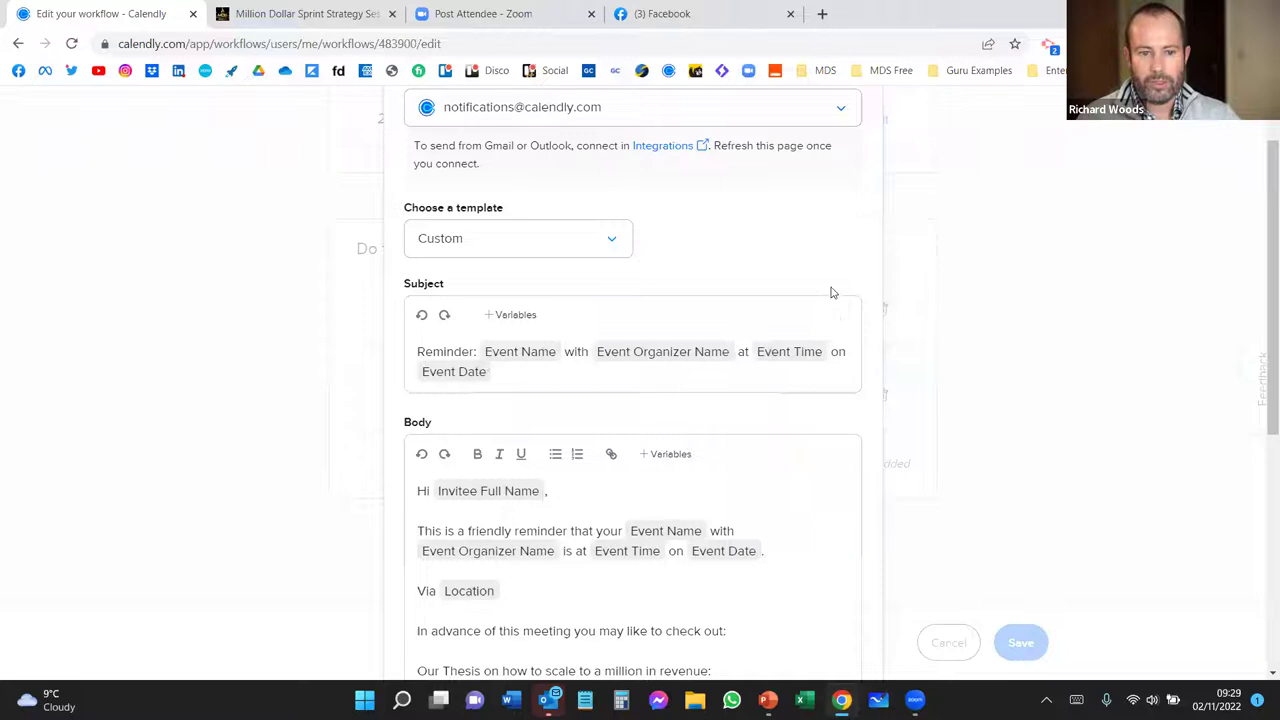
Step: Review the reminder email's body and its reconfirmation, cancellation and reschedule options, and finish editing the email
scroll(680, 430, "down", 3)
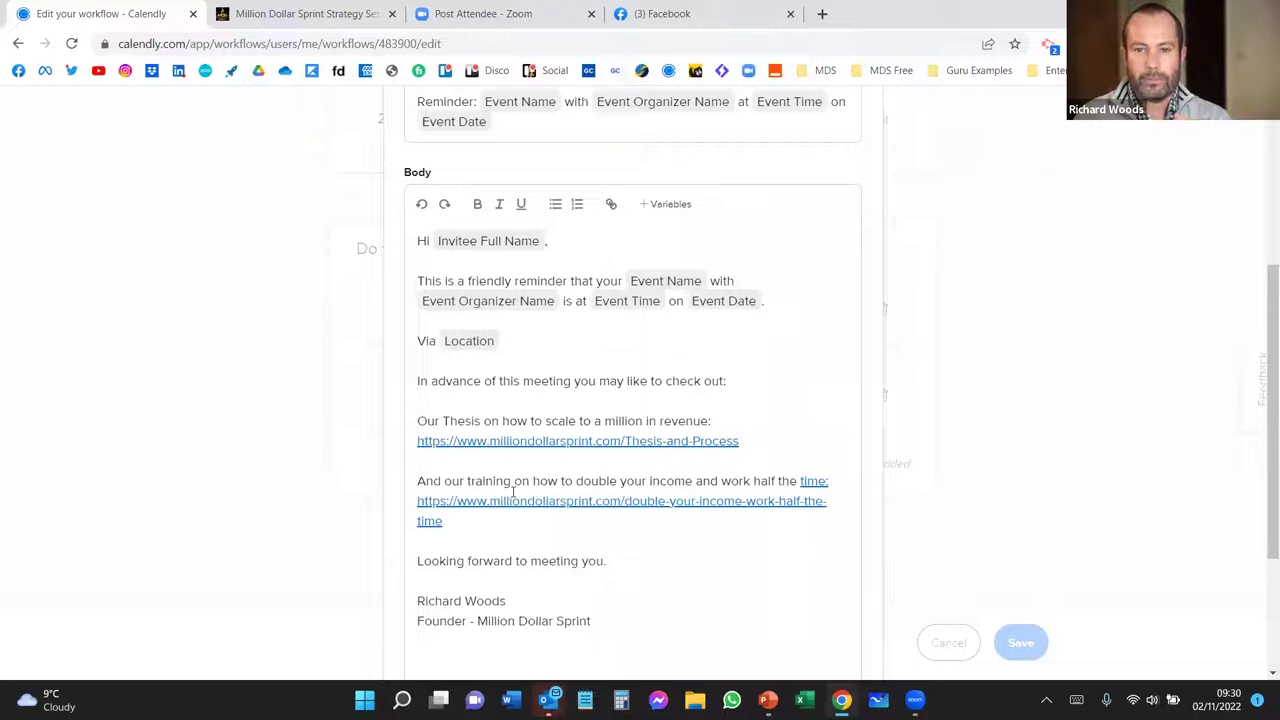
scroll(540, 566, "down", 3)
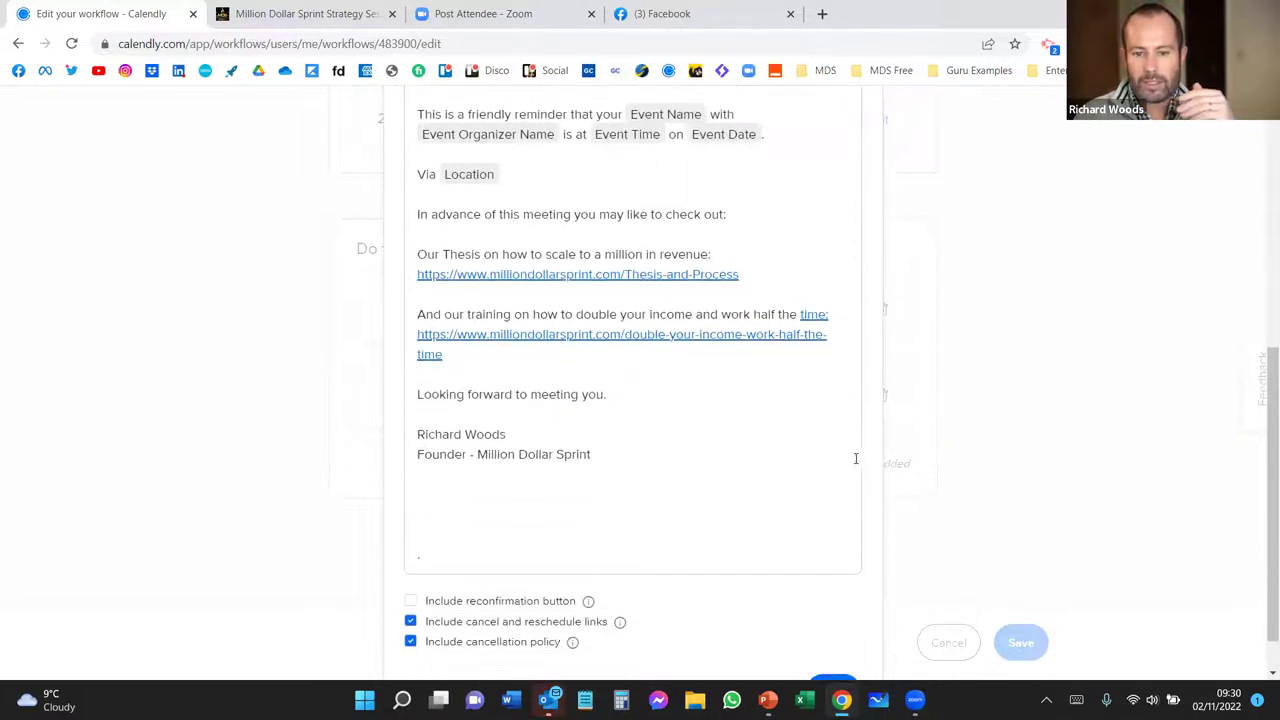
scroll(690, 492, "down", 1)
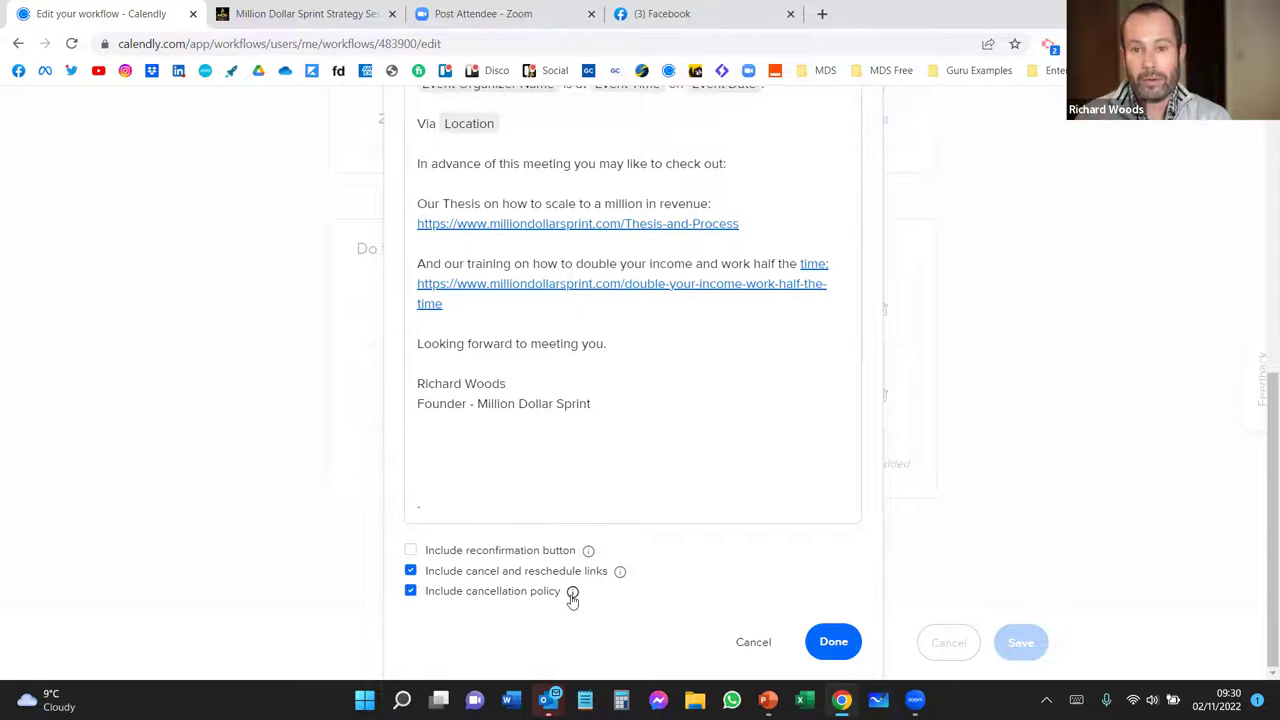
left_click(845, 645)
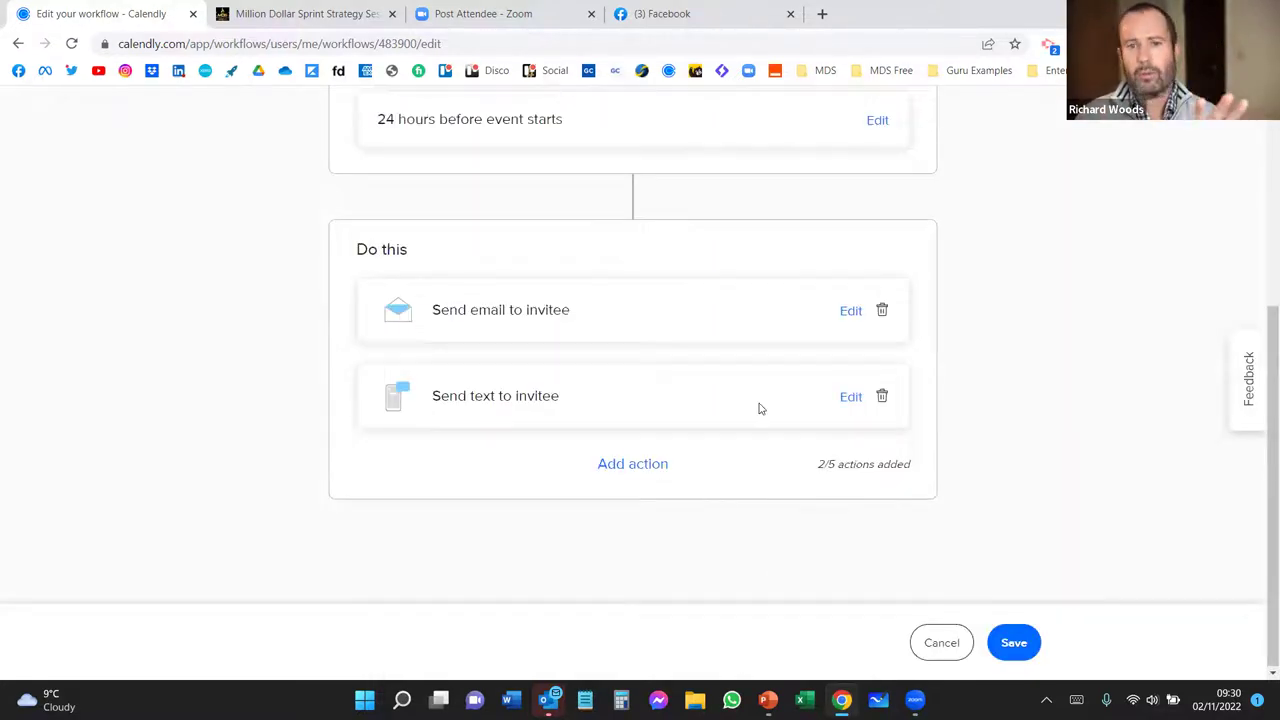
Step: Review the custom text message sent to the invitee in the 24-hour workflow and finish editing it
left_click(850, 397)
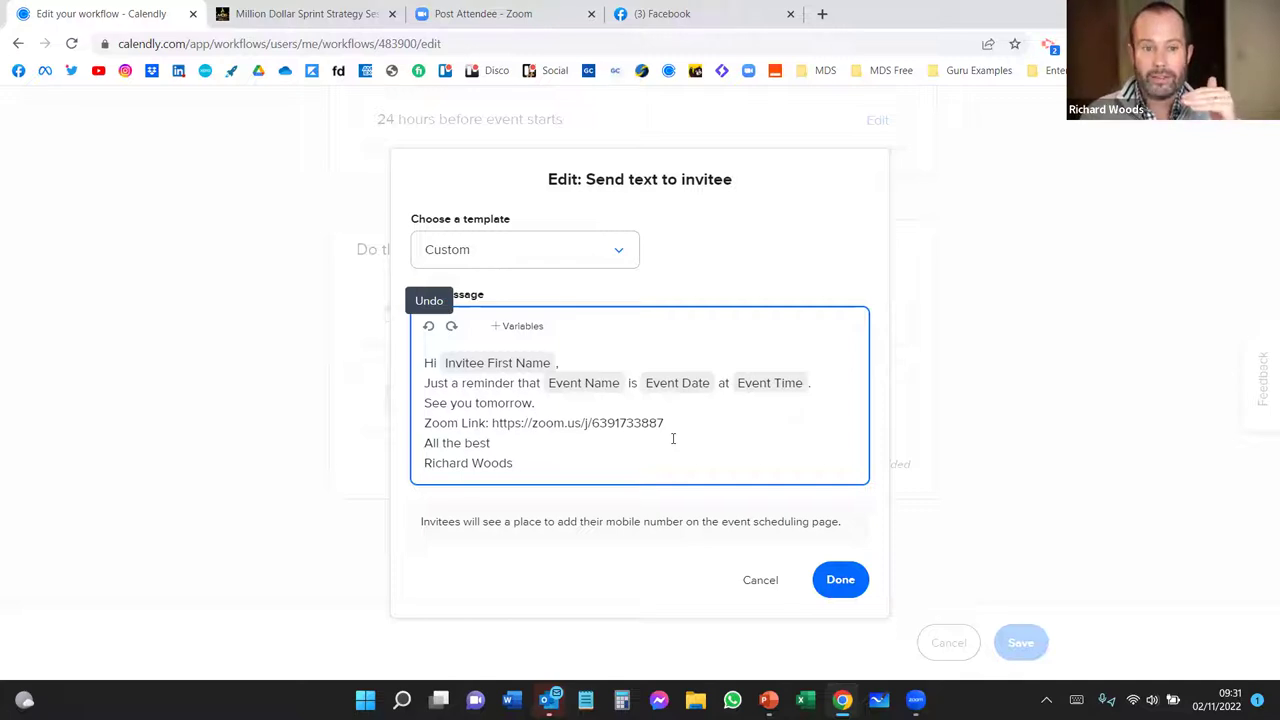
left_click(848, 588)
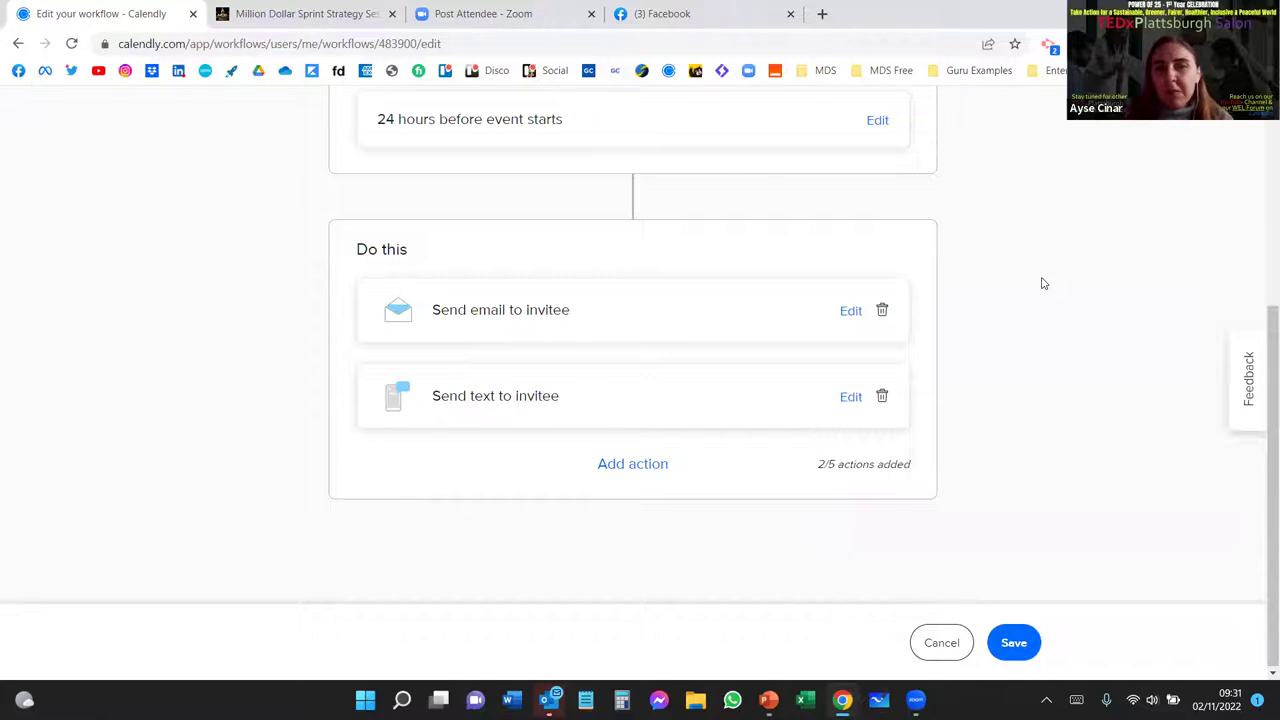
scroll(1042, 285, "up", 1)
scroll(1042, 285, "up", 3)
scroll(645, 350, "down", 3)
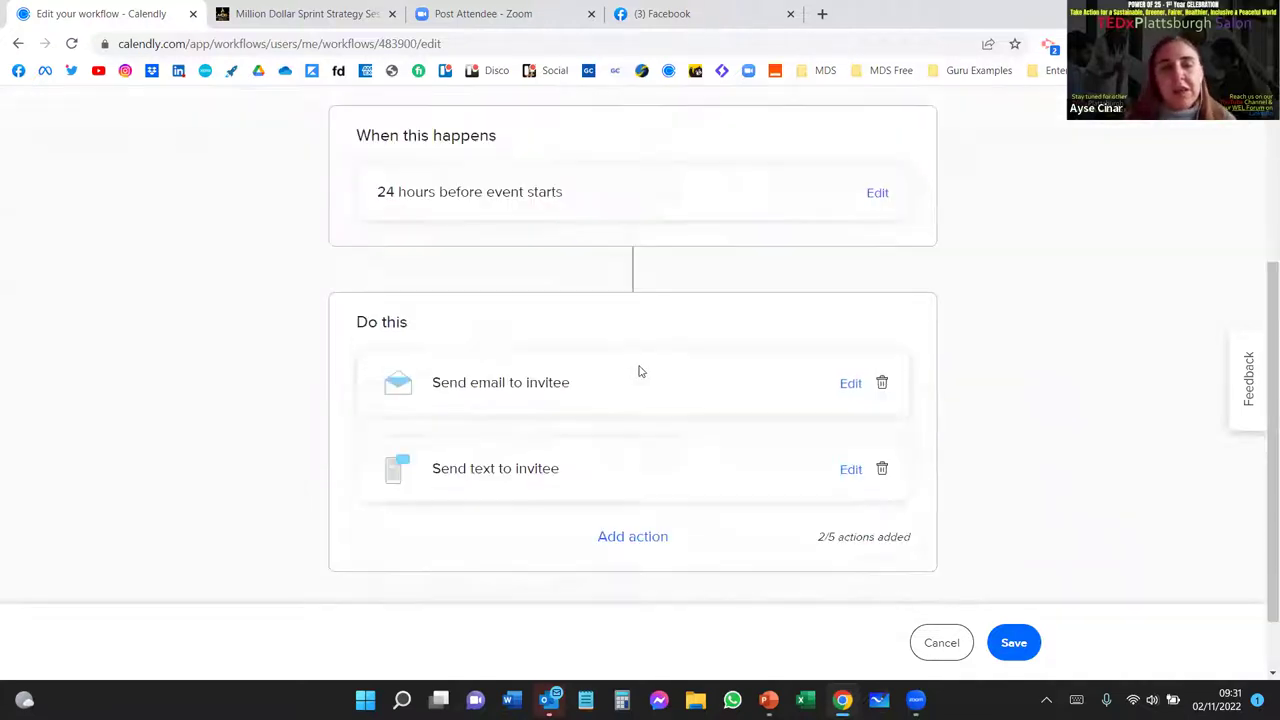
Step: Review the 24-hour reminder email to the invitee once more, finish editing it and save the workflow
left_click(850, 311)
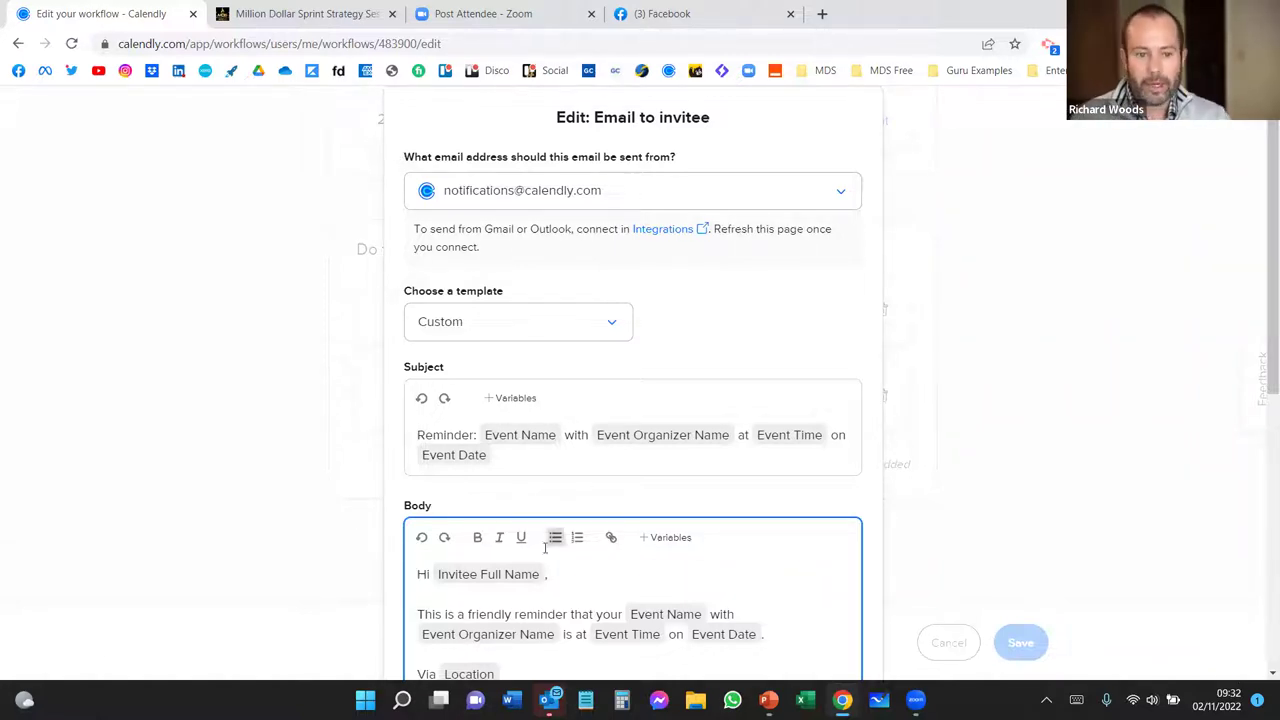
scroll(470, 540, "down", 2)
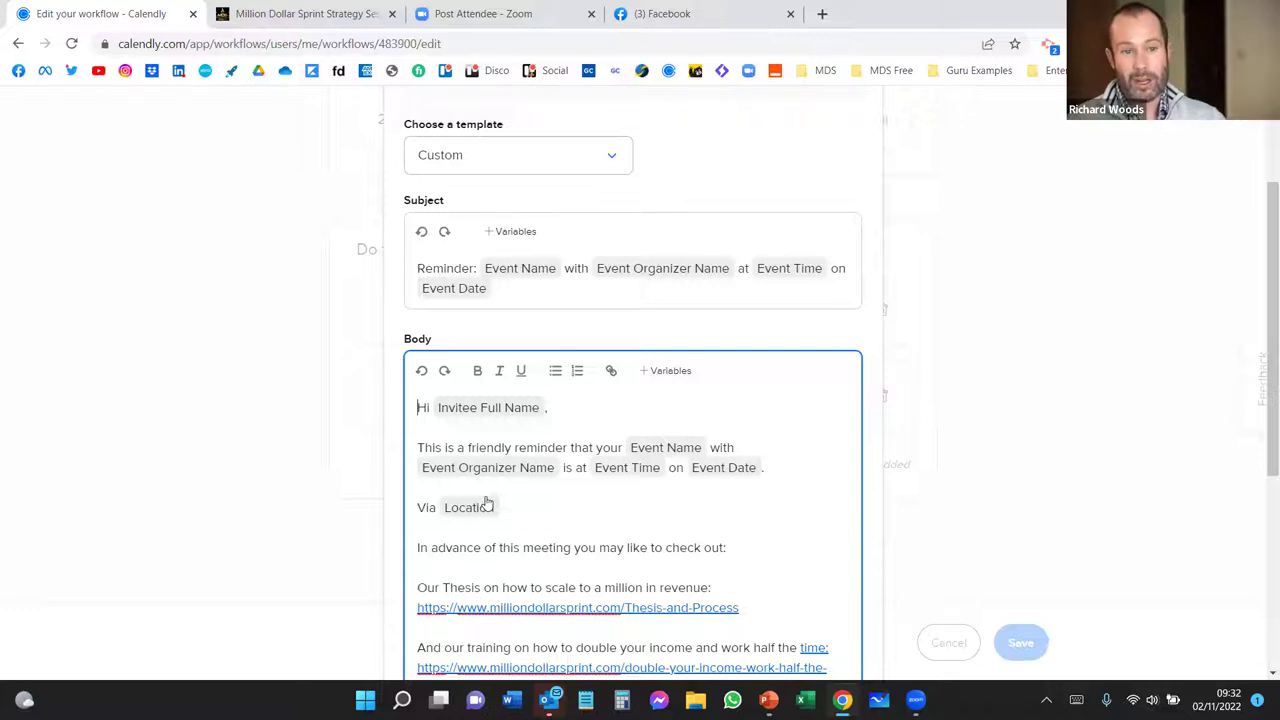
scroll(1045, 462, "up", 3)
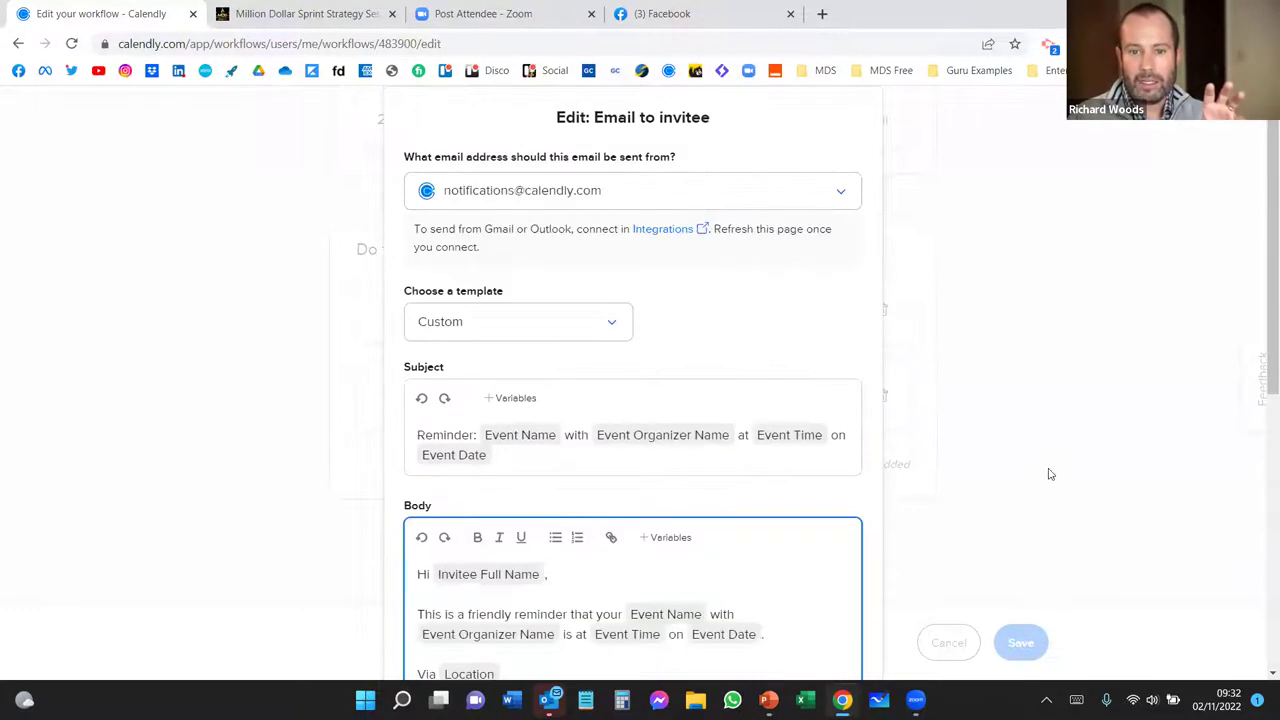
scroll(994, 494, "down", 6)
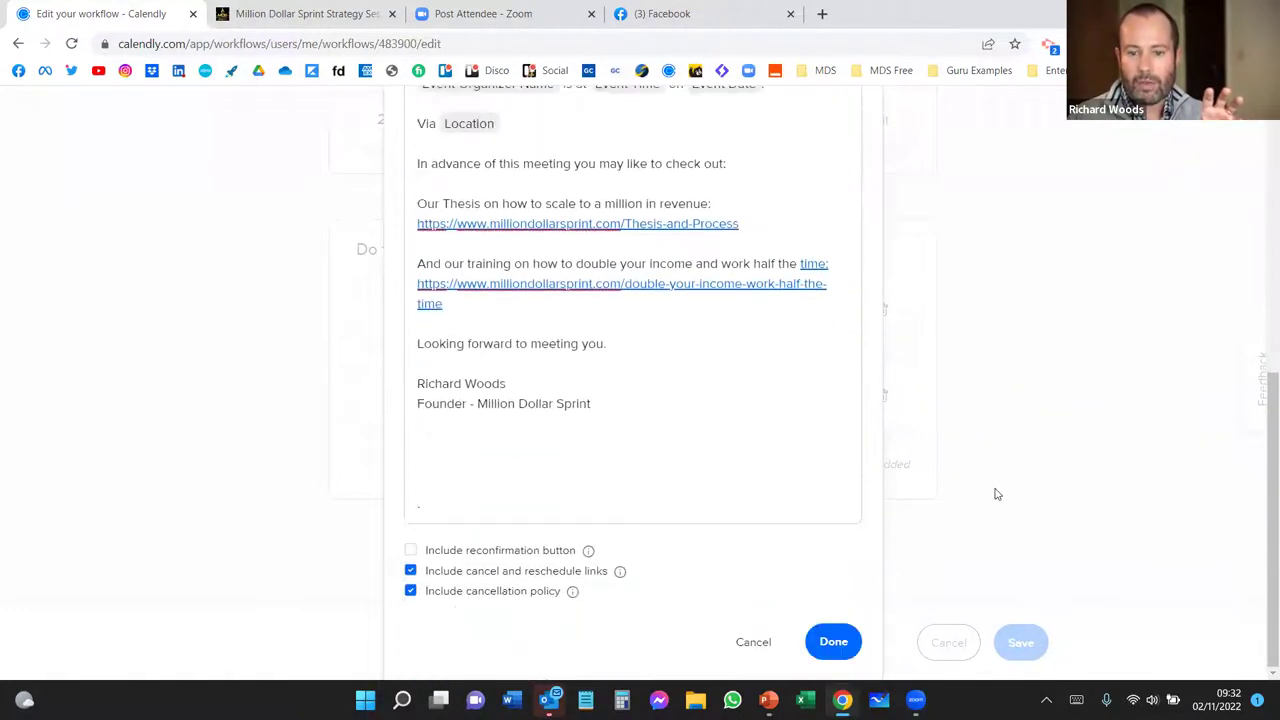
left_click(830, 643)
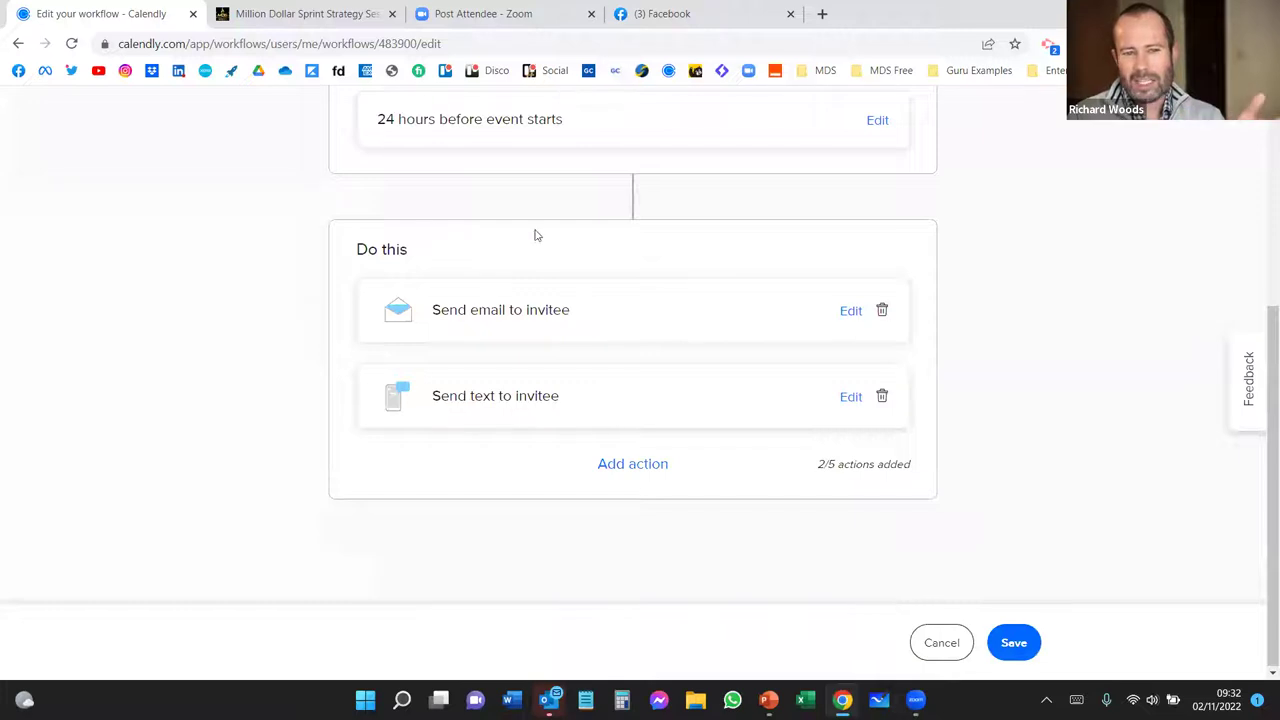
left_click(1014, 643)
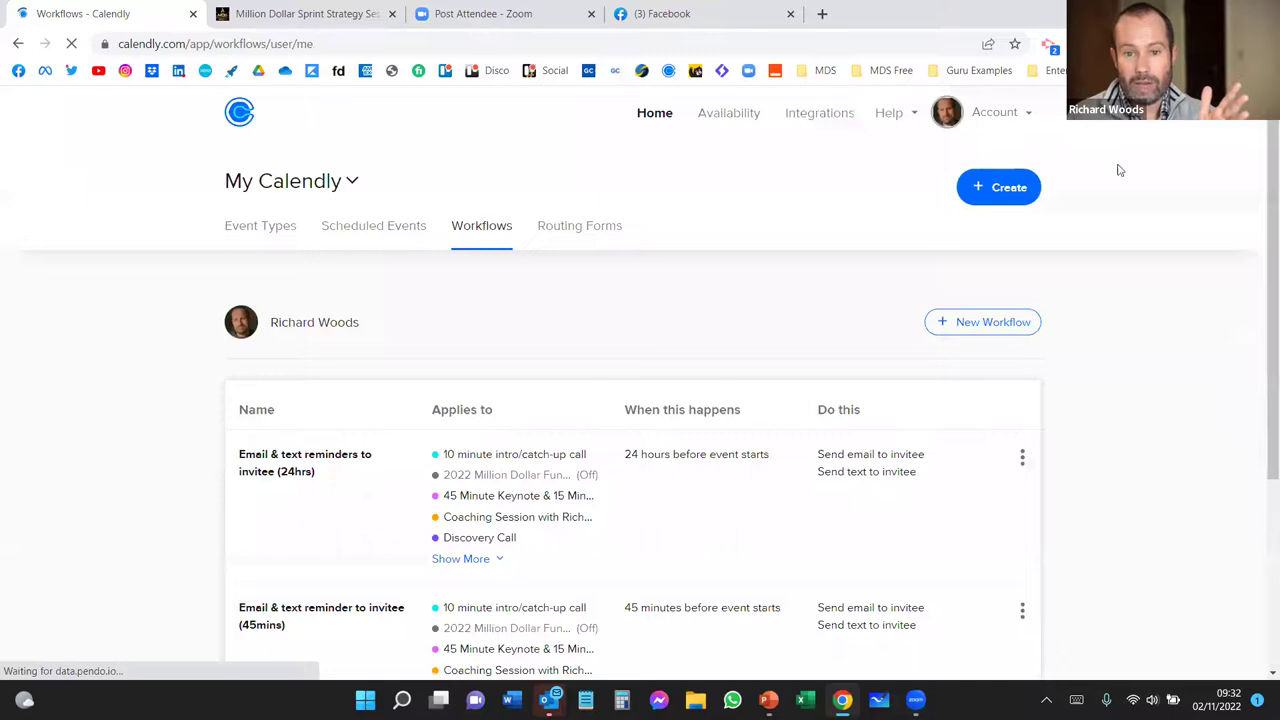
Step: Open the Million Dollar Sprint Strategy Session group event type and examine its booking date range and weekly hours
left_click(1020, 187)
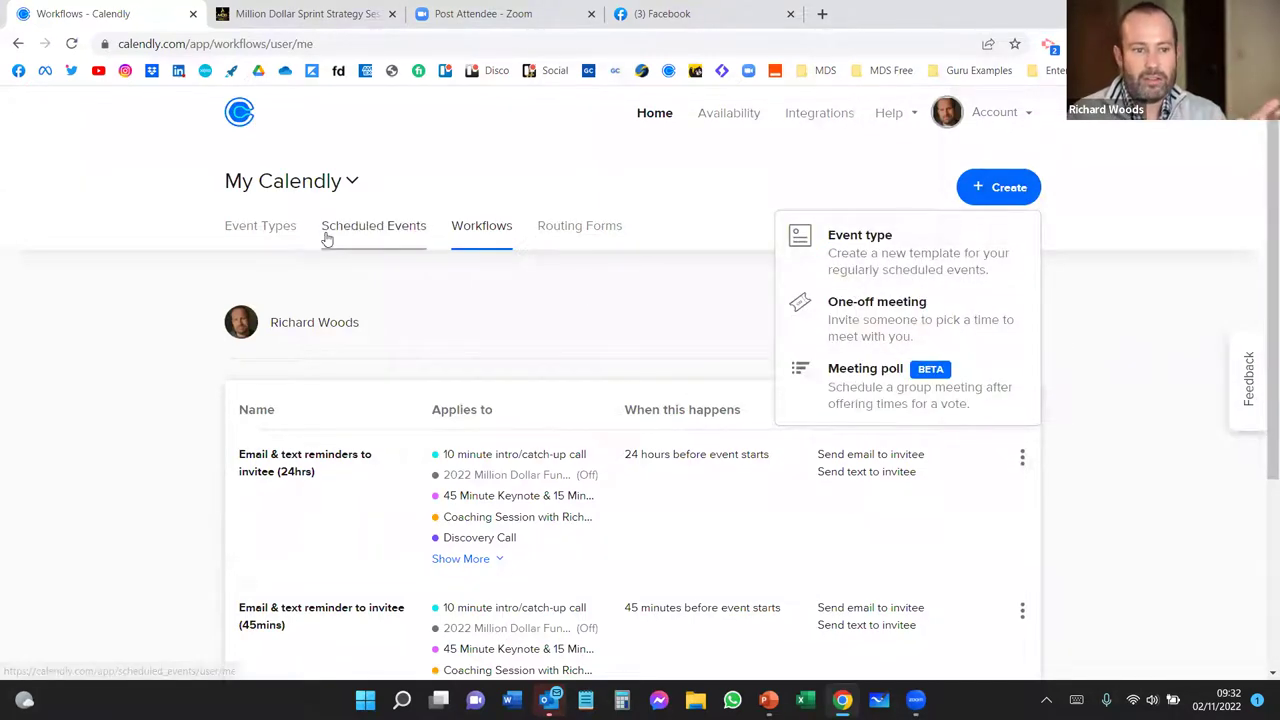
left_click(258, 228)
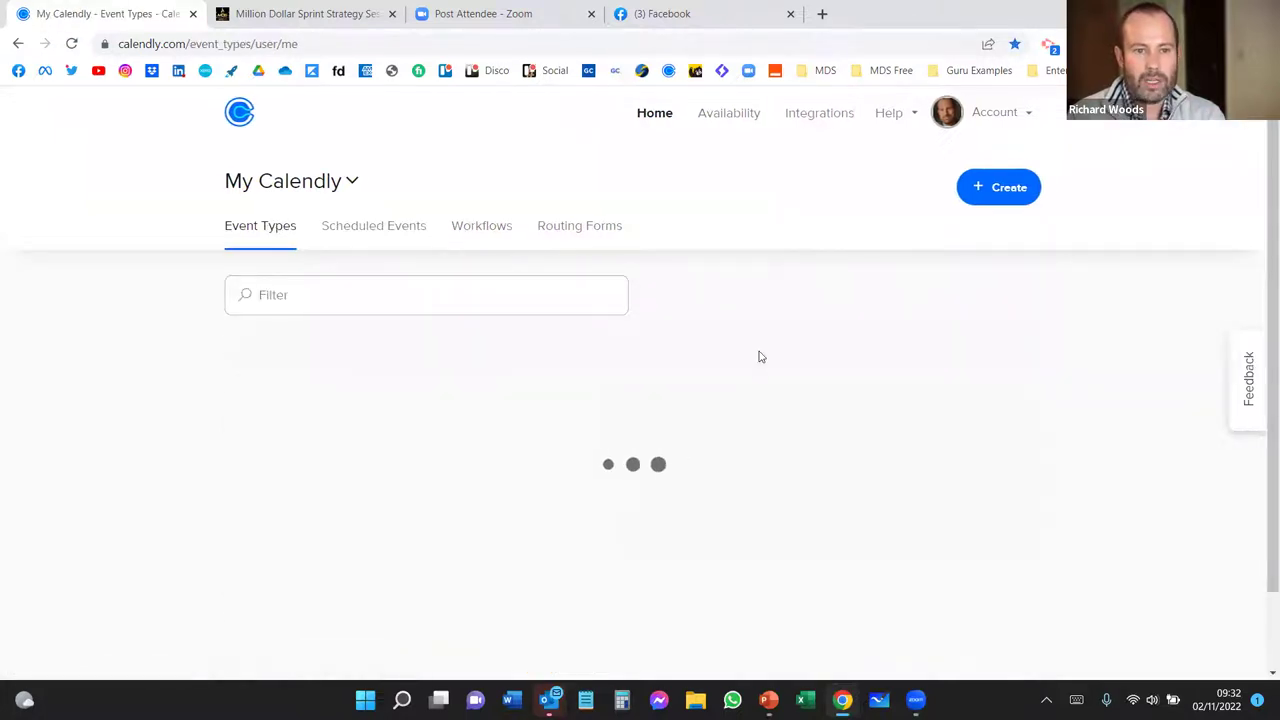
left_click(646, 515)
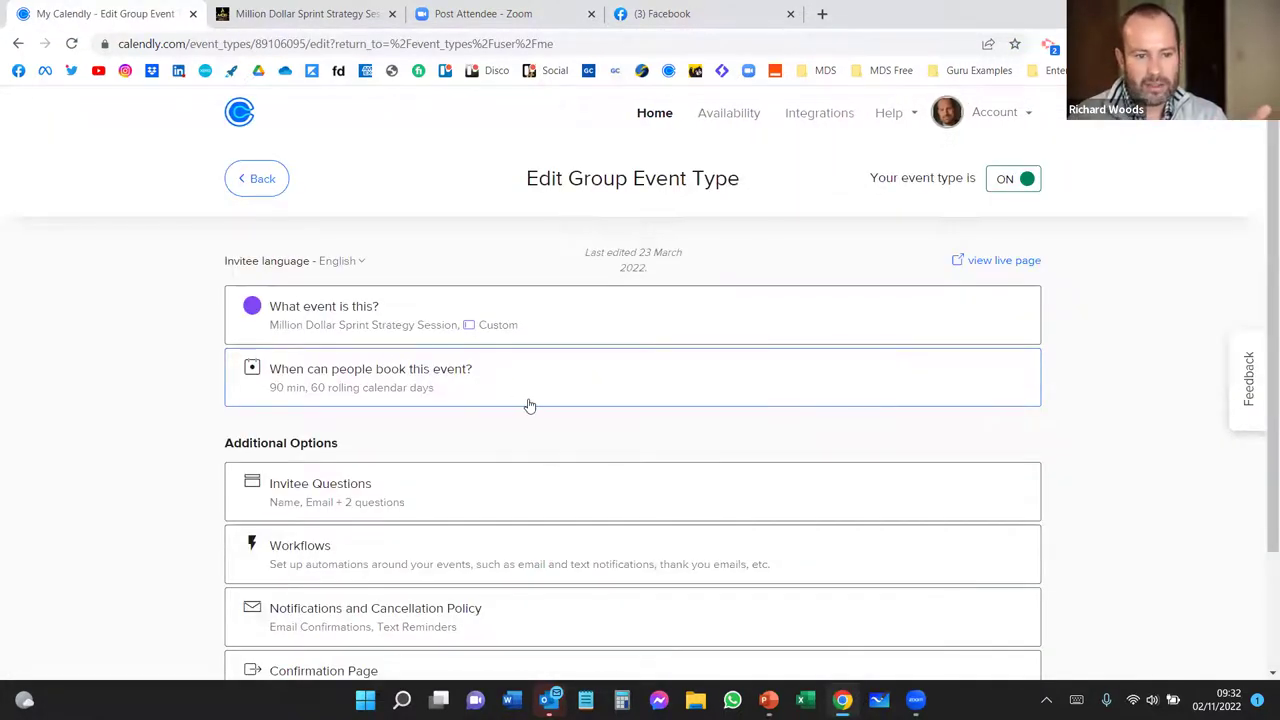
left_click(493, 380)
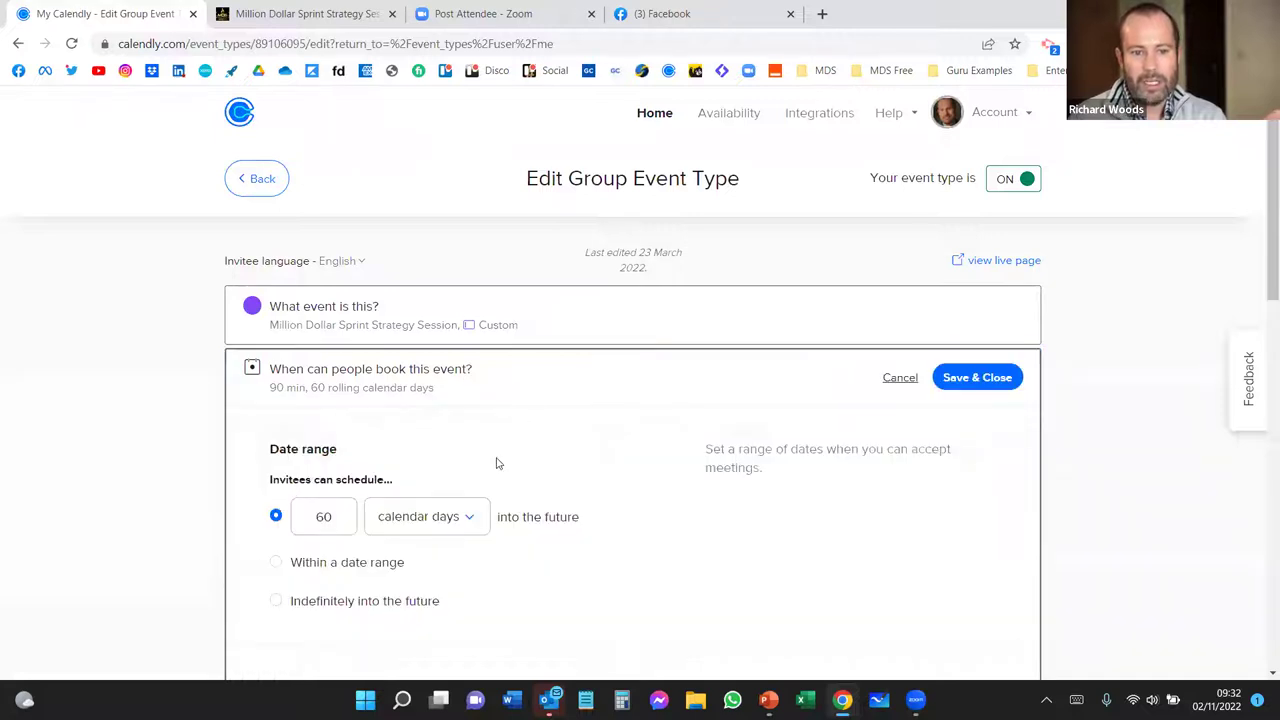
scroll(551, 460, "down", 6)
scroll(557, 434, "down", 4)
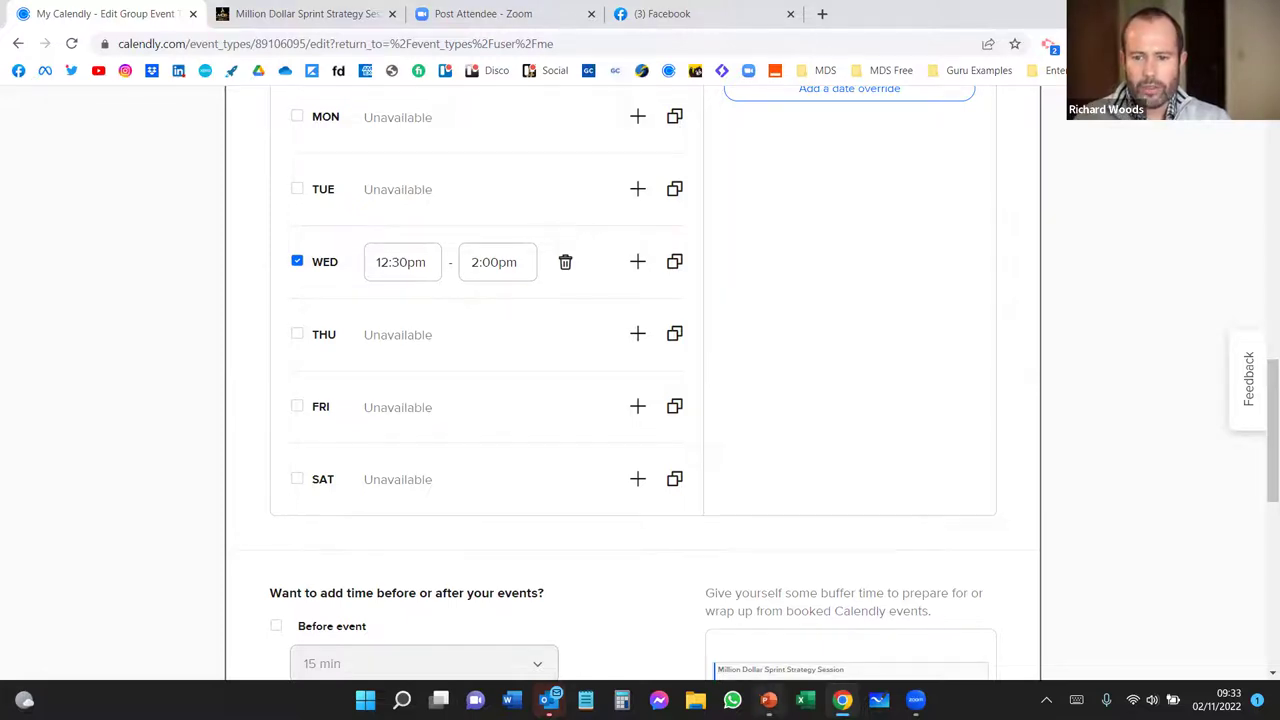
Step: Switch to the PowerPoint presentation, start the slide show from the booking follow-up email slide and advance to the Recap slide
left_click(768, 700)
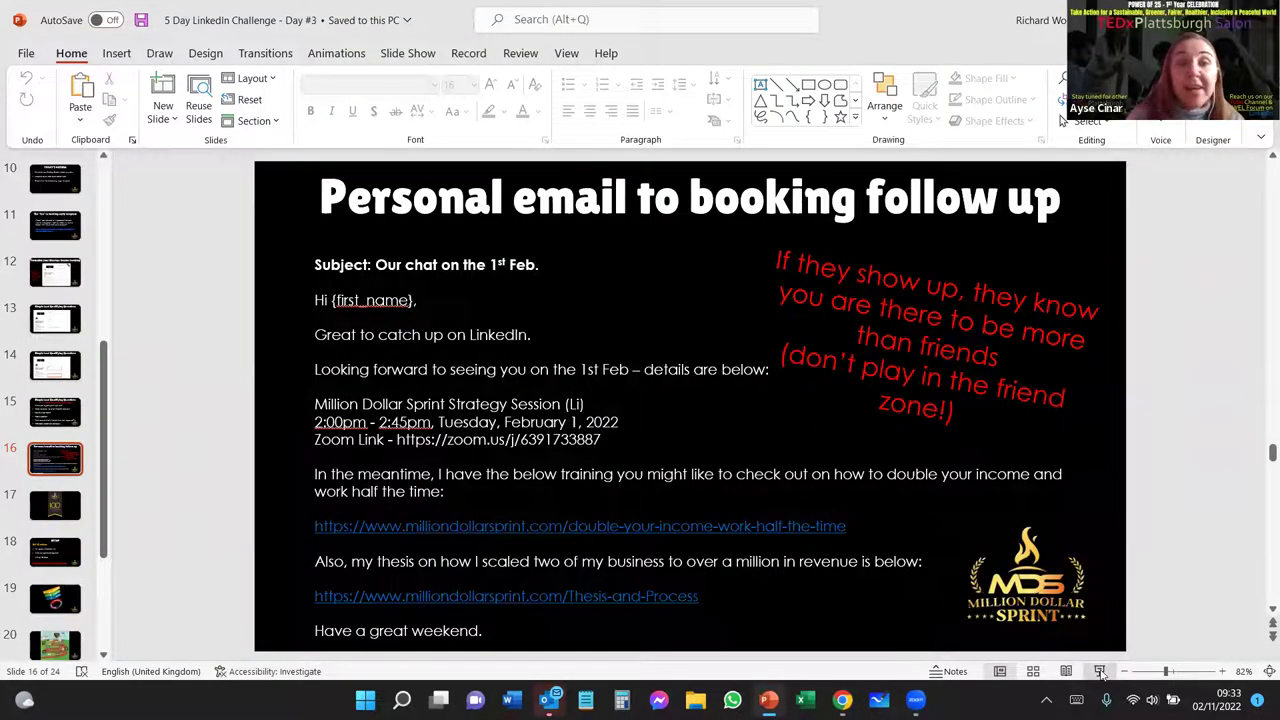
key("shift+F5")
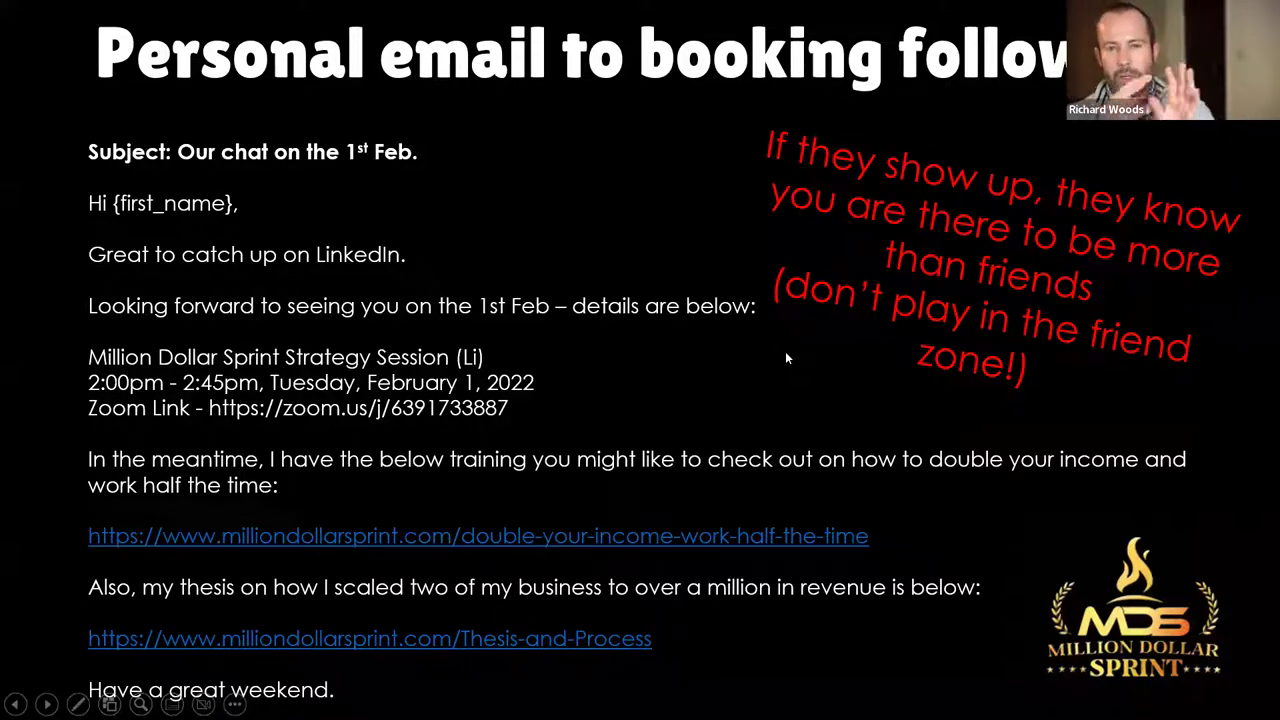
left_click(702, 402)
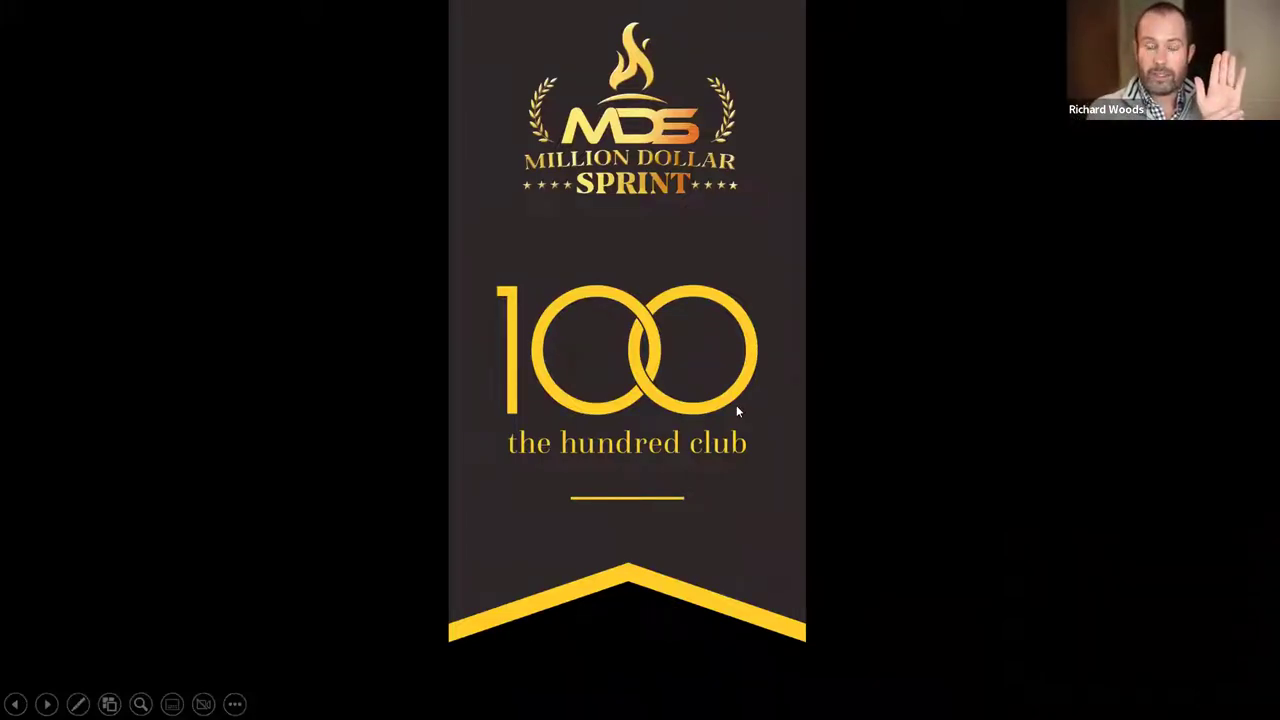
left_click(961, 398)
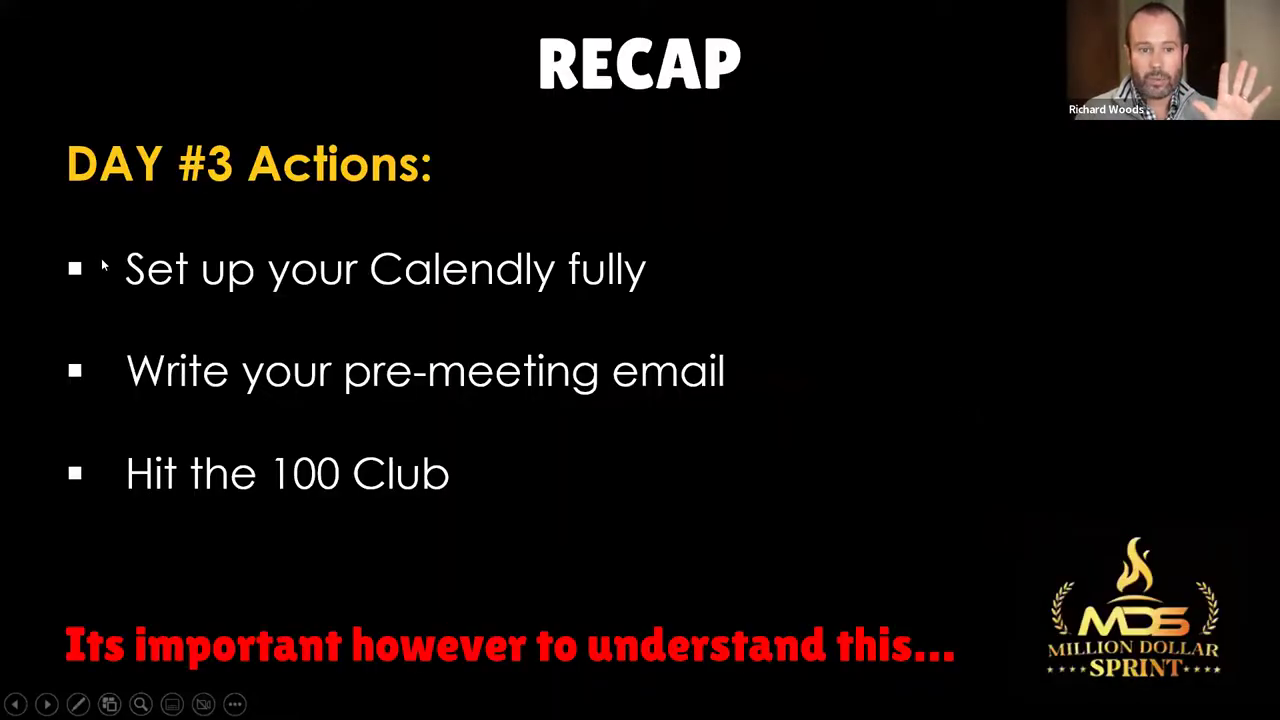